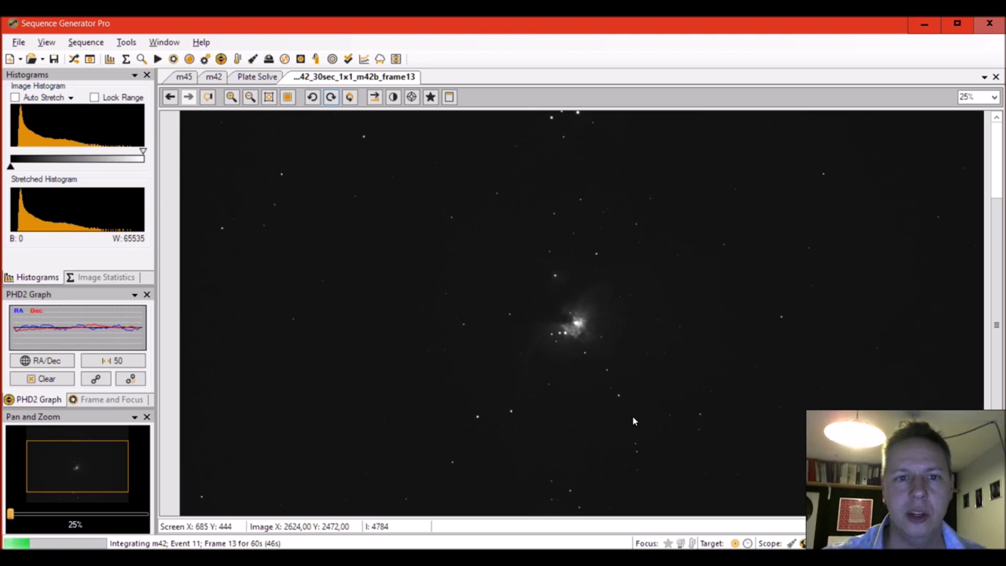
# Step: Browse back through the captured M42 images from the 30-second m42b frame 13 to the 30-second m42lps frame 28
pyautogui.click(170, 97)
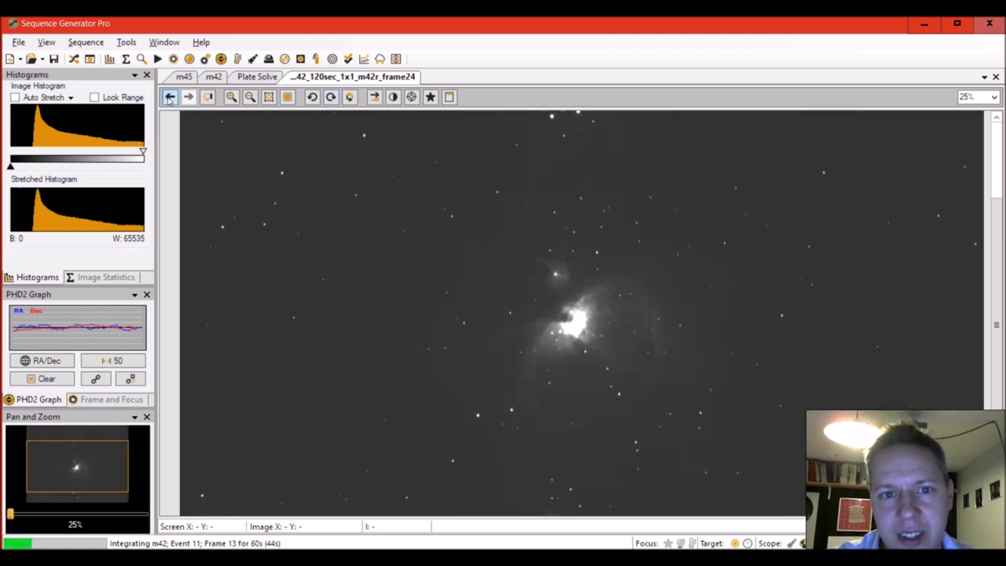
pyautogui.click(169, 97)
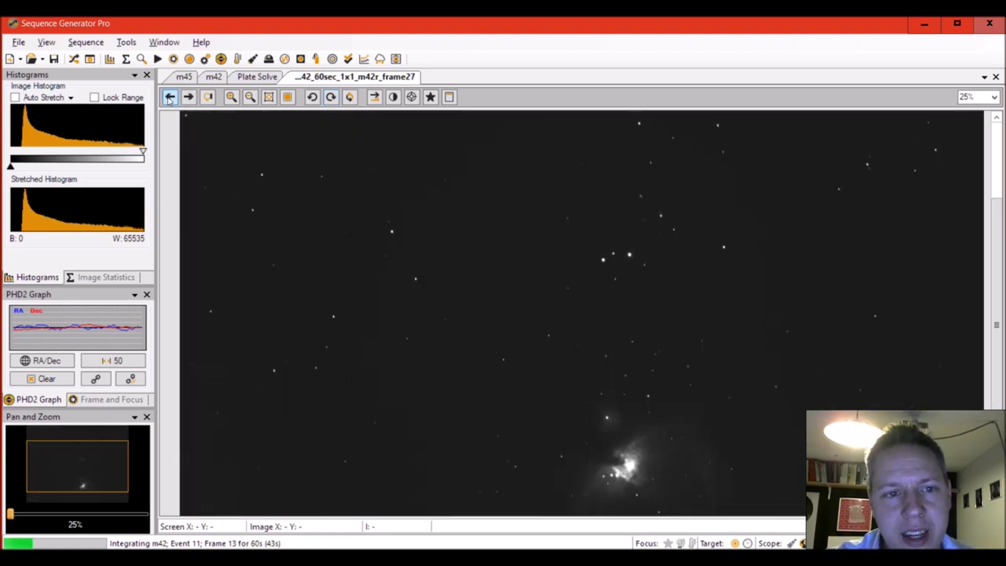
pyautogui.click(170, 97)
pyautogui.click(170, 98)
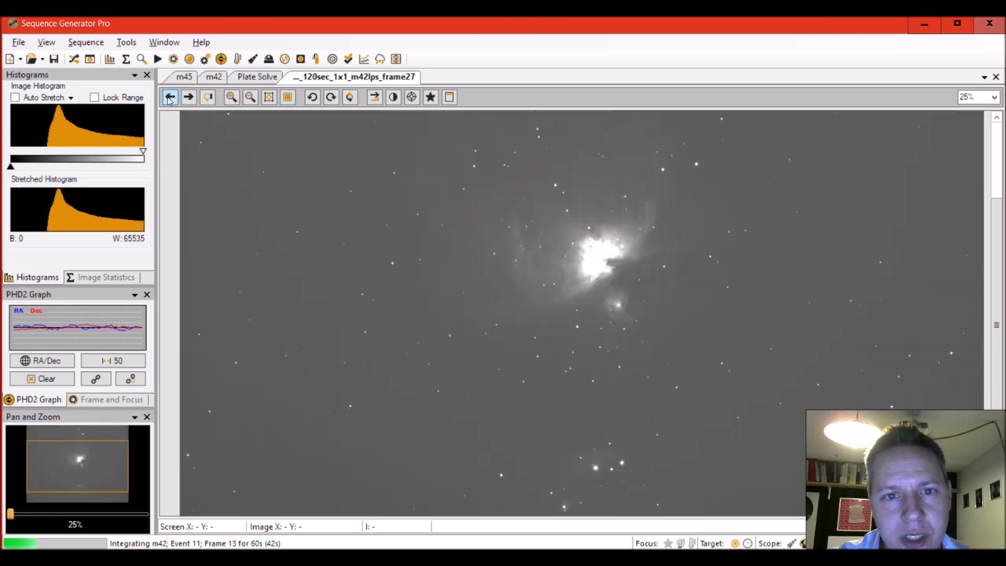
pyautogui.click(170, 97)
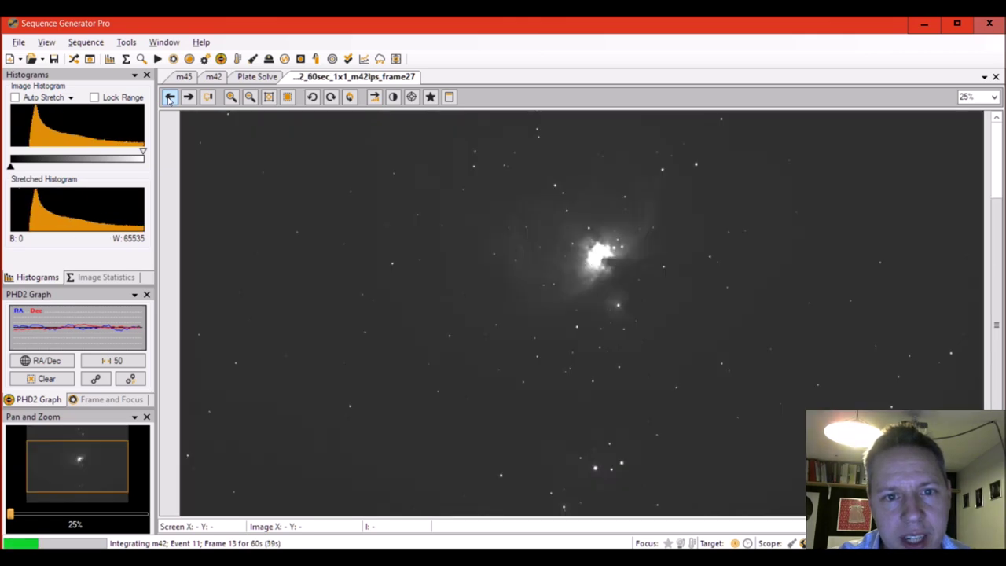
pyautogui.click(170, 97)
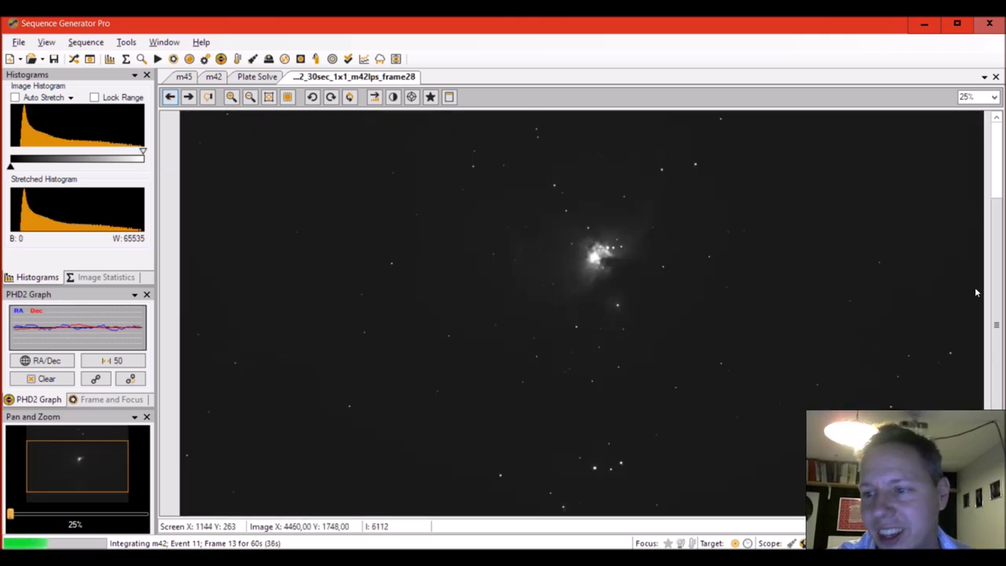
# Step: Inspect the nebula core of the 30-second m42lps frame at 75% magnification and return to the 25% view
pyautogui.moveTo(997, 325); pyautogui.dragTo(997, 283)
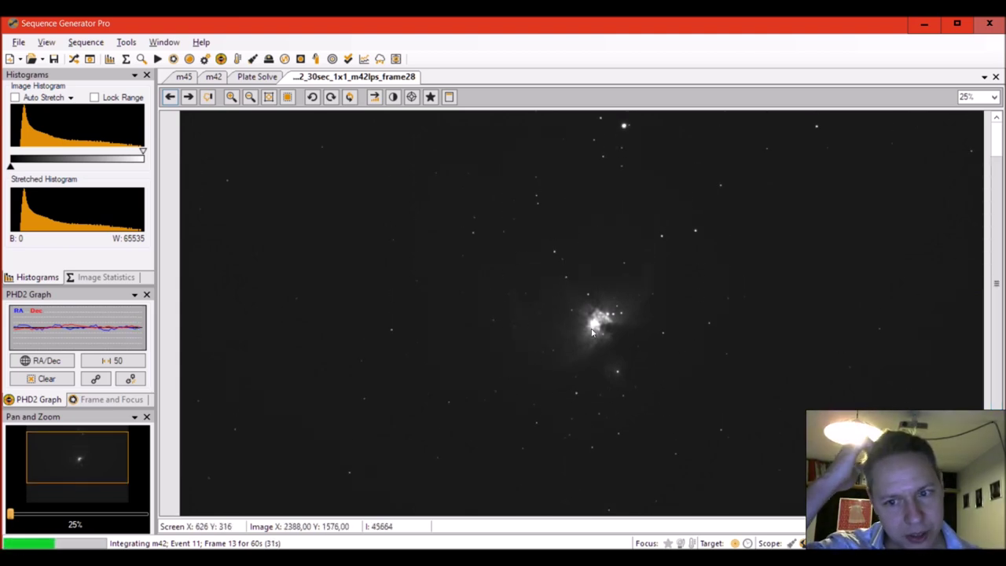
pyautogui.click(232, 98)
pyautogui.click(232, 97)
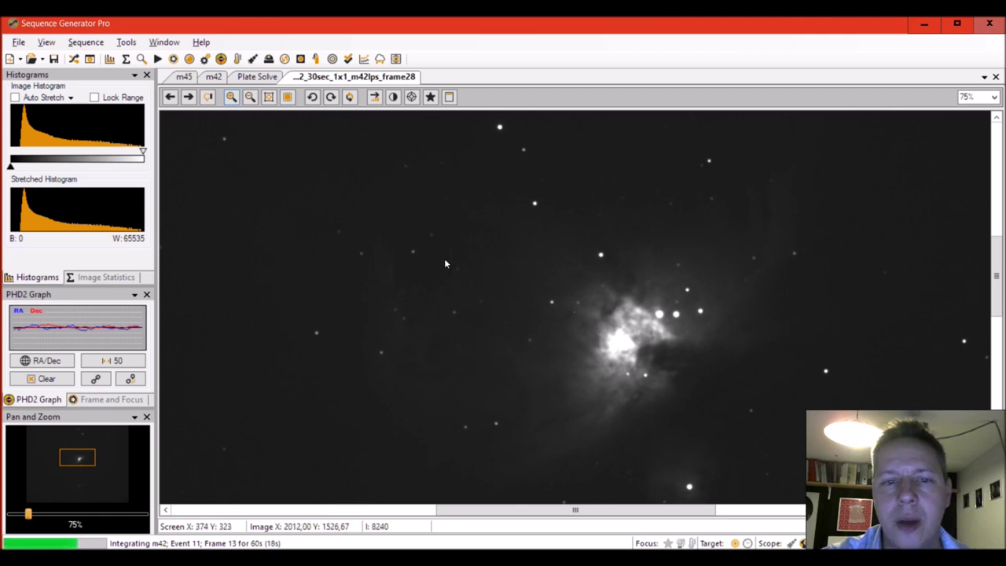
pyautogui.click(251, 97)
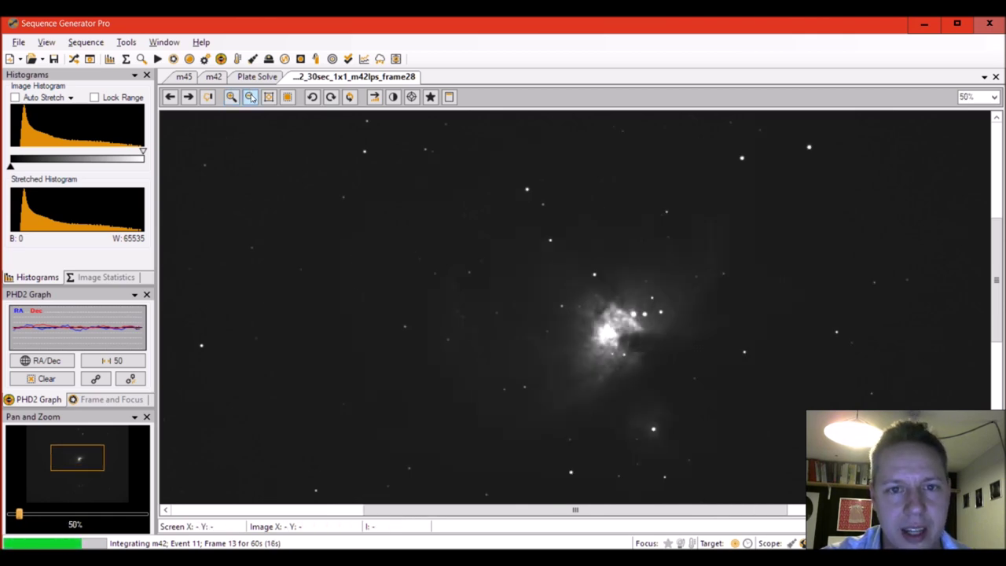
pyautogui.click(251, 97)
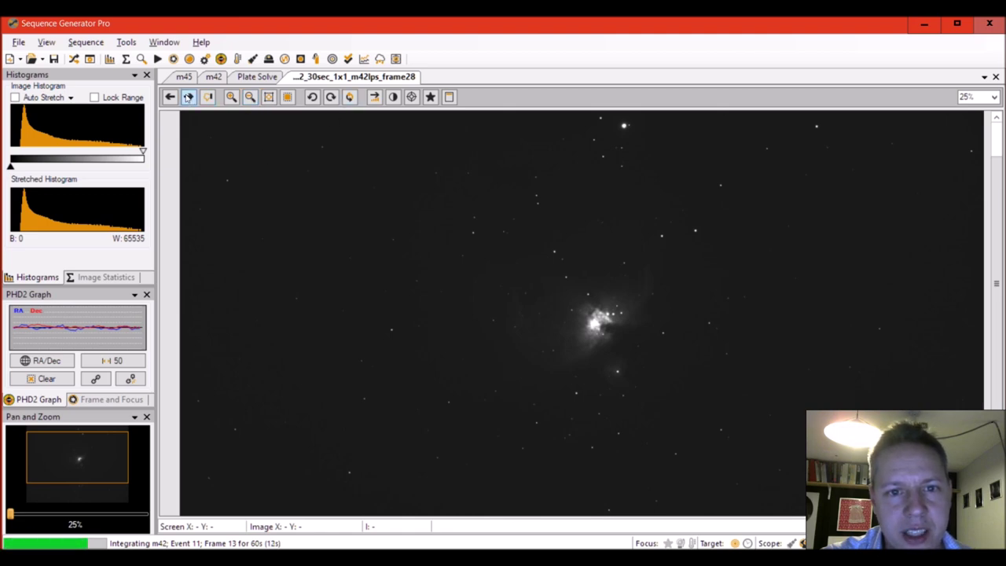
# Step: Bring up the 120-second m42lps frame 27, center the nebula in view and apply a low stretch to it
pyautogui.click(189, 97)
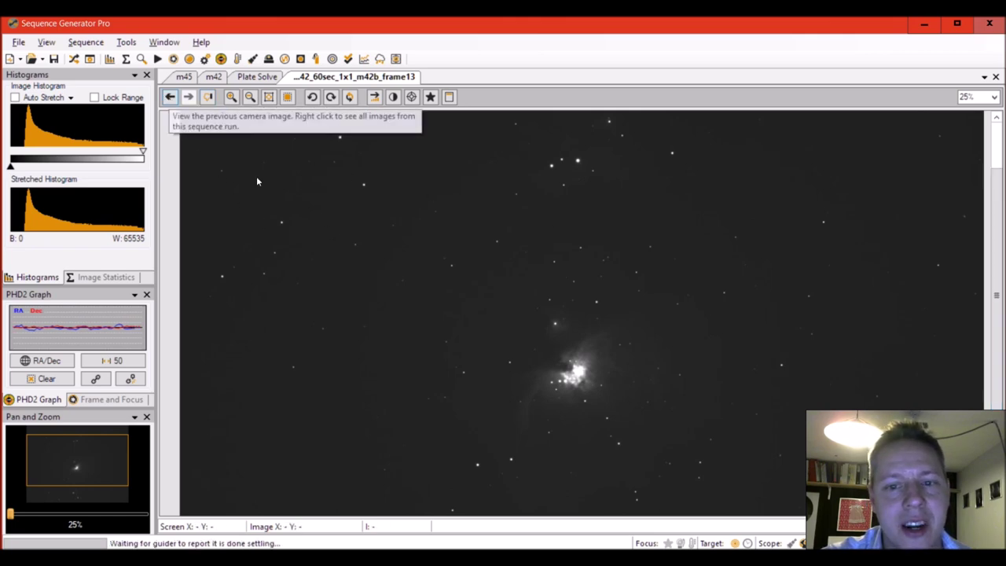
pyautogui.click(170, 97)
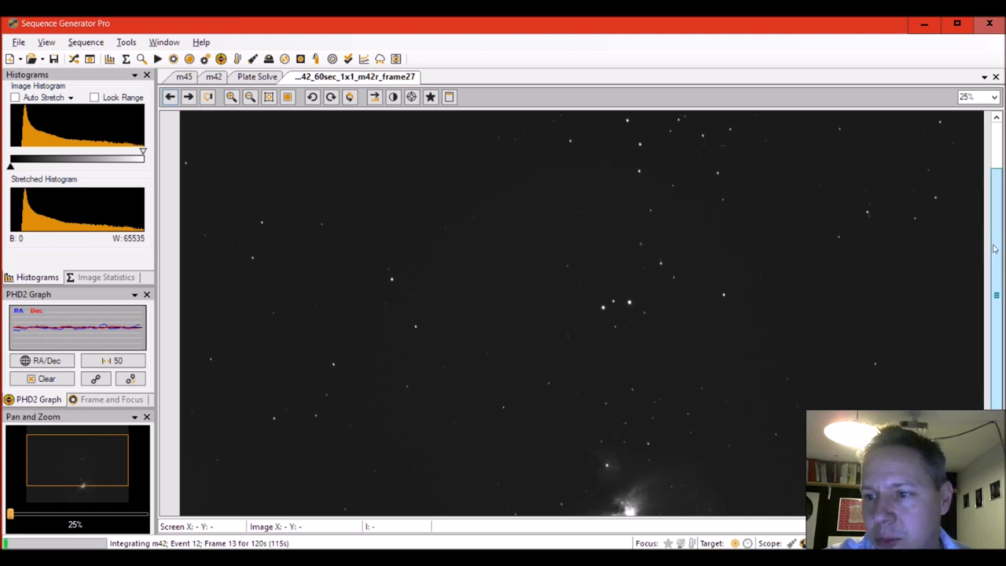
pyautogui.scroll(-3, 990, 241)
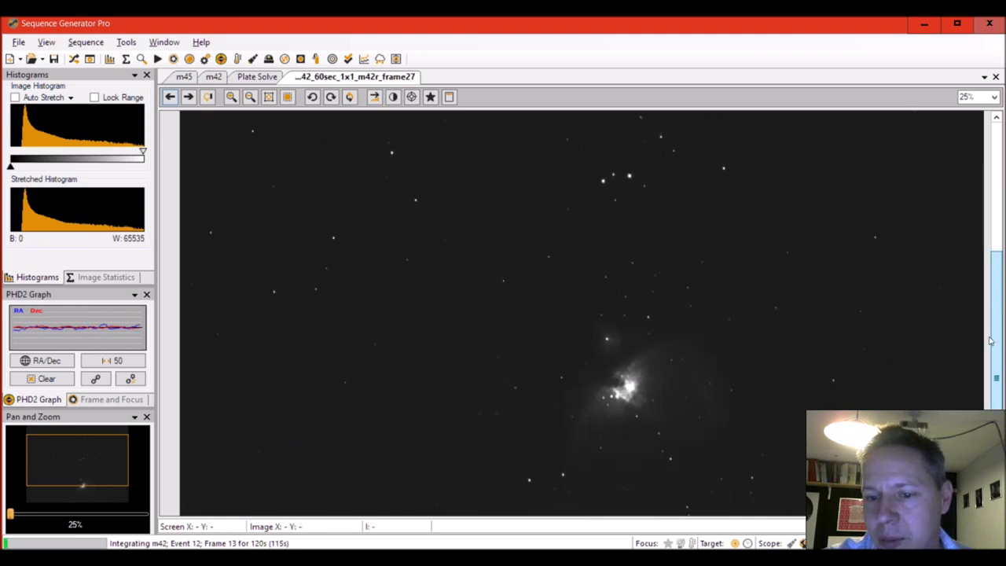
pyautogui.click(170, 97)
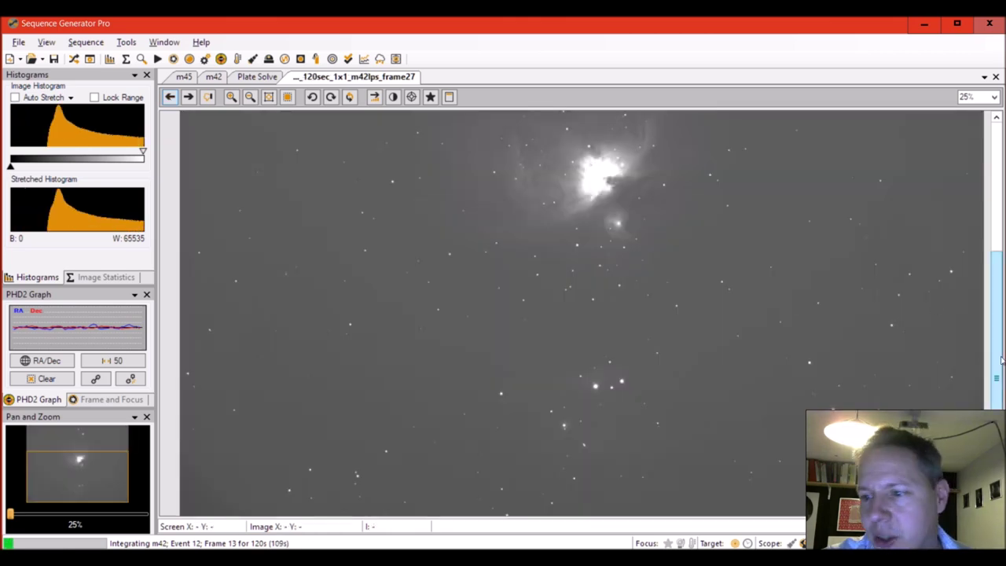
pyautogui.moveTo(1000, 356); pyautogui.dragTo(963, 244)
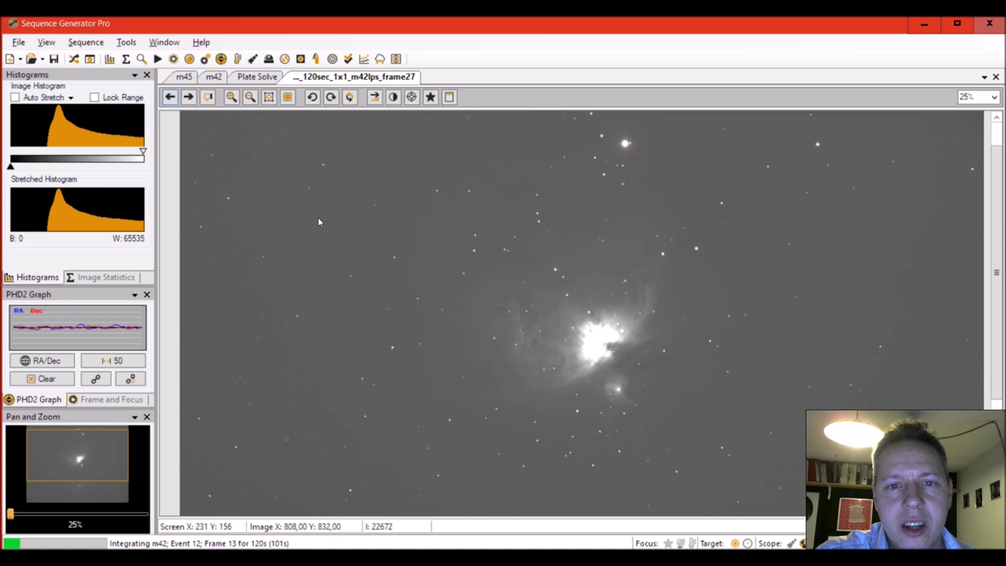
pyautogui.click(375, 97)
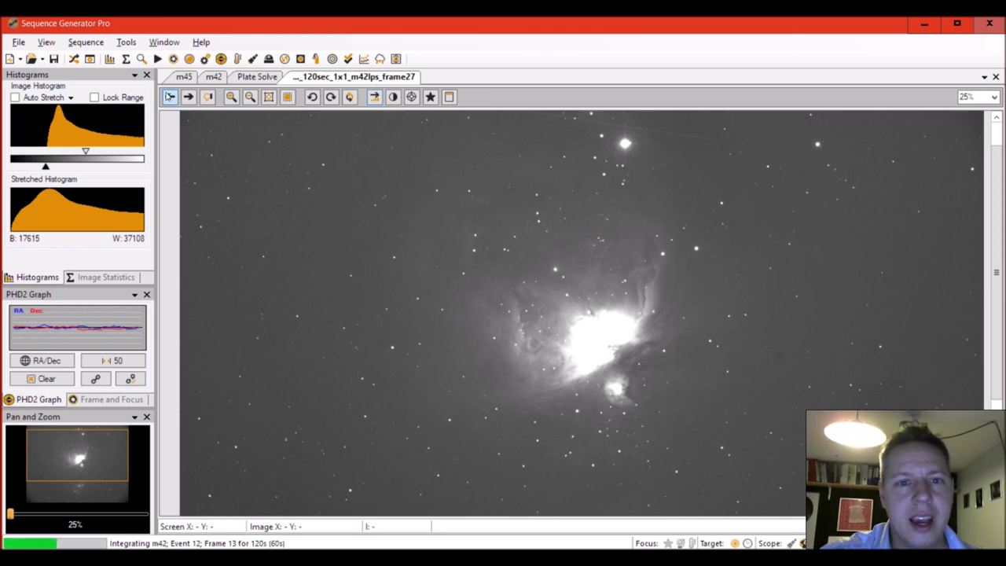
# Step: Go back to the 300-second m42ha frame 38, apply a low stretch and examine the nebula and its surroundings
pyautogui.click(170, 96)
pyautogui.click(170, 96)
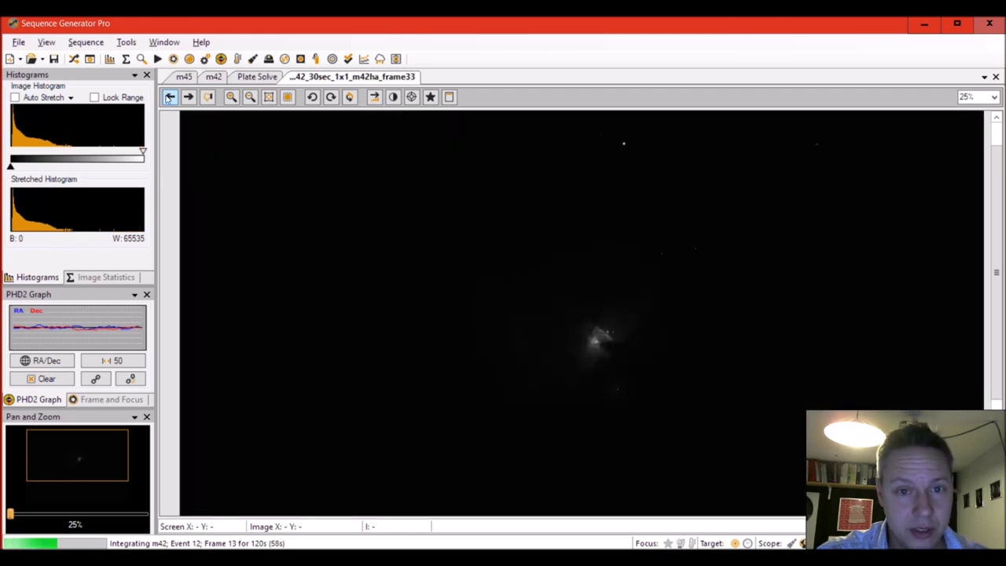
pyautogui.click(170, 96)
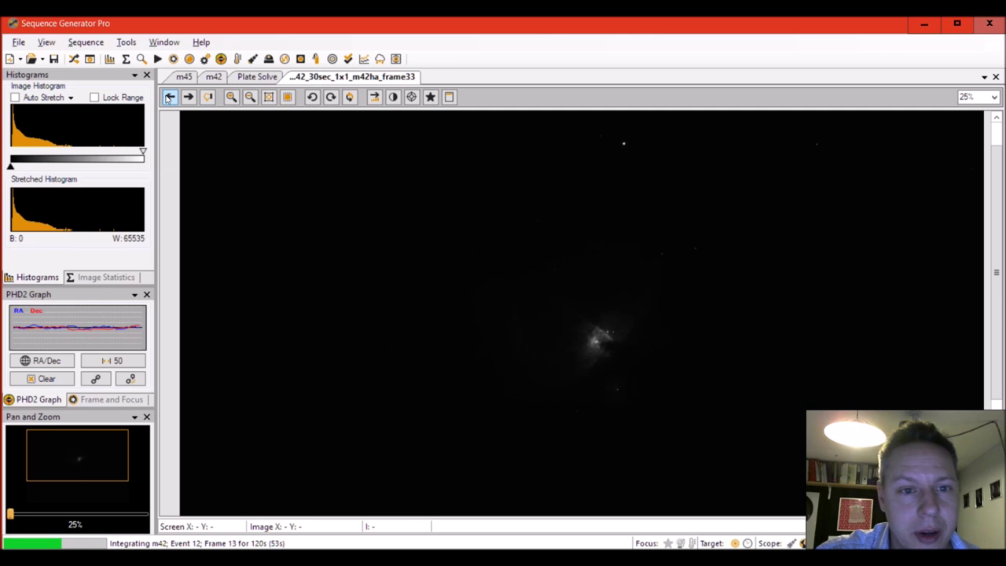
pyautogui.click(170, 96)
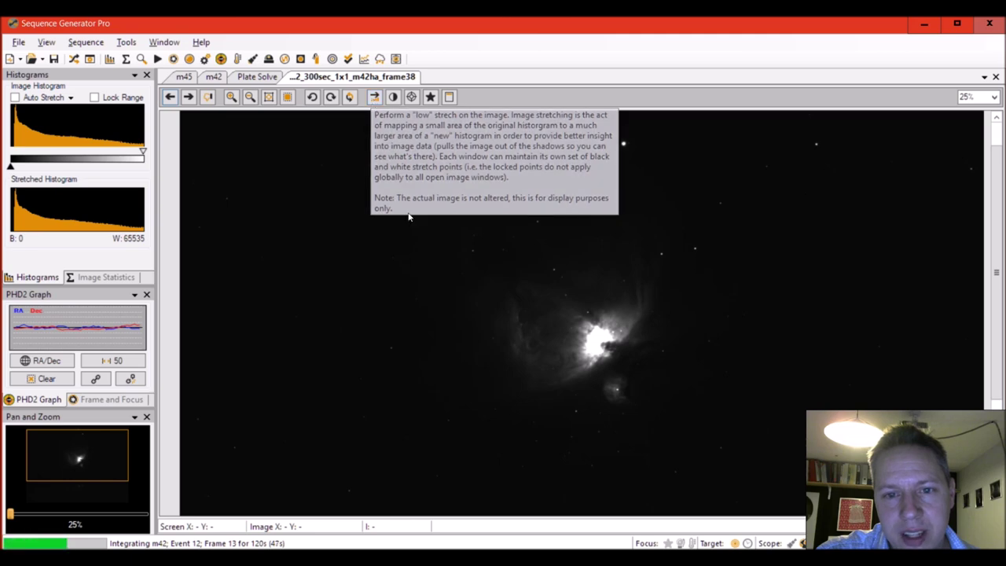
pyautogui.click(375, 98)
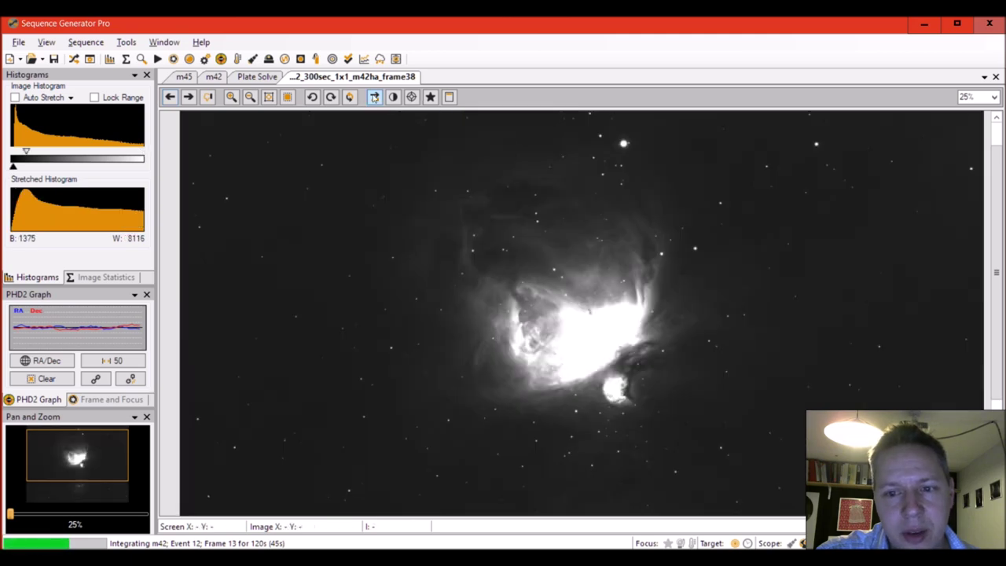
pyautogui.scroll(1, 840, 320)
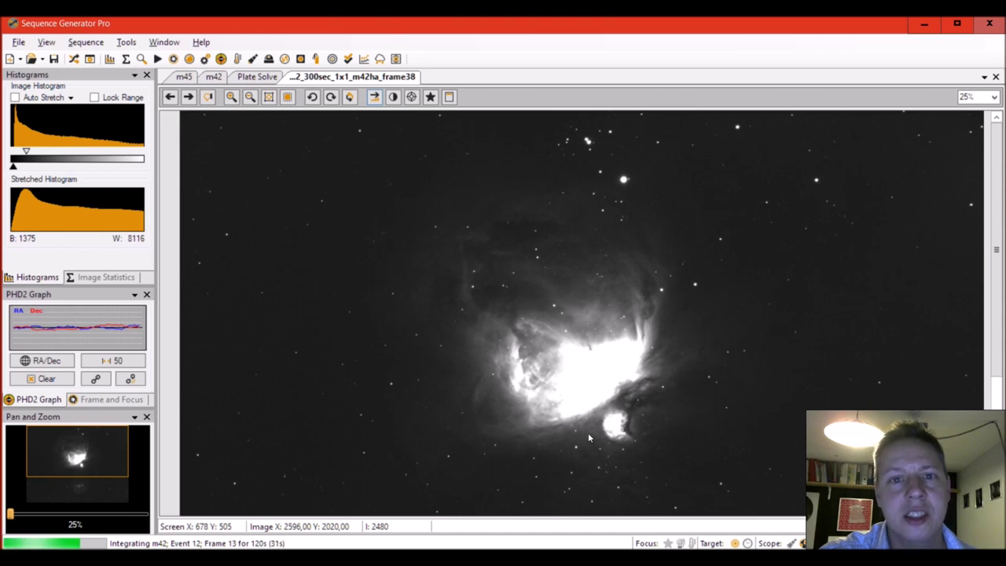
pyautogui.moveTo(997, 250); pyautogui.dragTo(1001, 380)
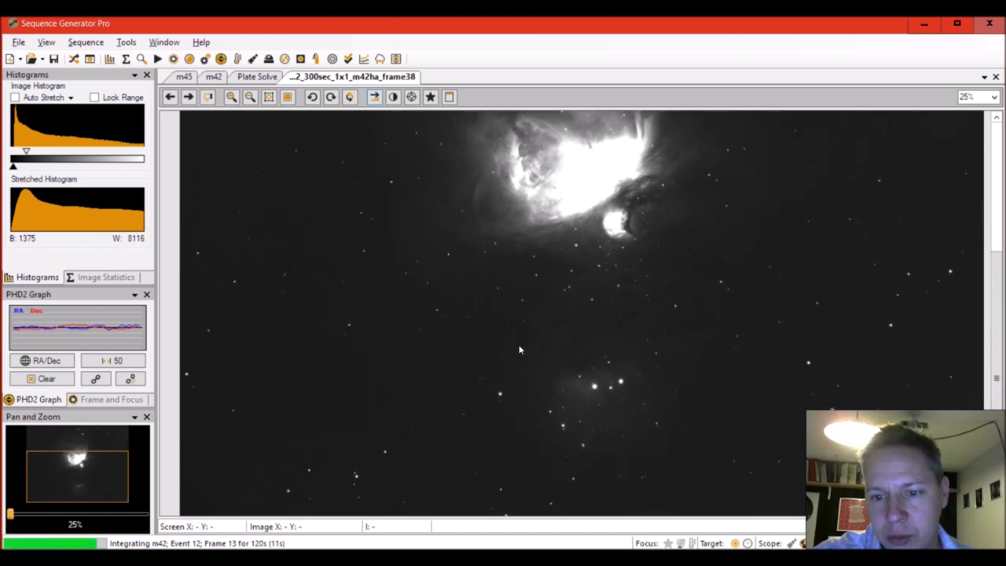
# Step: Examine the 120-second m42b frame 13 and compare it with the earlier blue, red, LPS and Ha exposures back past m42ha frame 33
pyautogui.moveTo(997, 391); pyautogui.dragTo(997, 277)
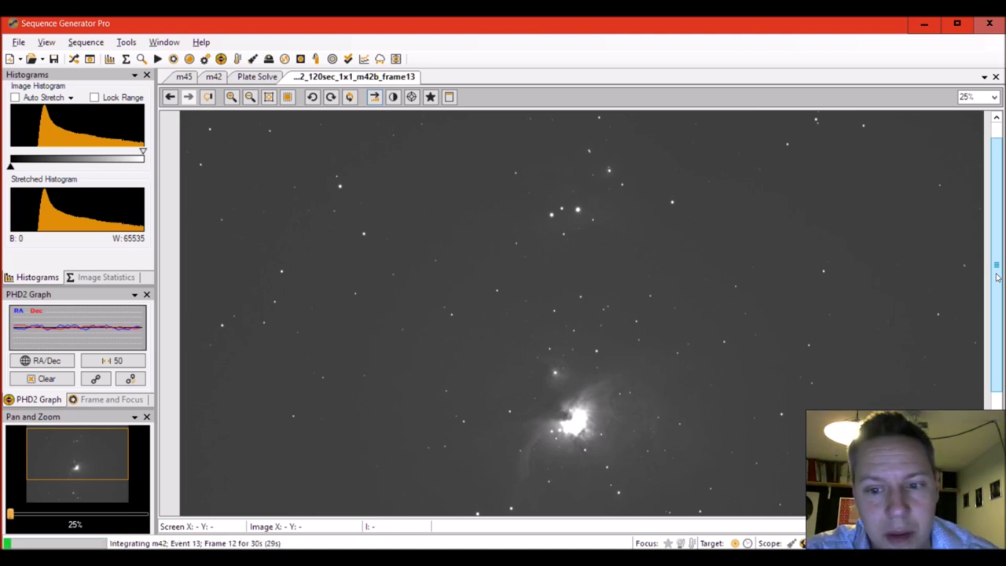
pyautogui.moveTo(1002, 259); pyautogui.dragTo(1002, 347)
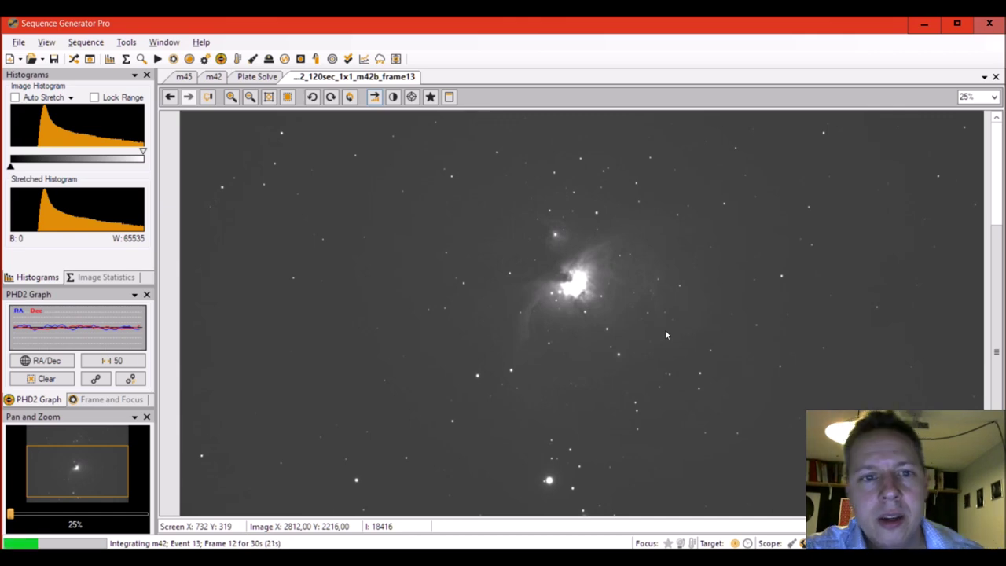
pyautogui.click(170, 97)
pyautogui.click(170, 98)
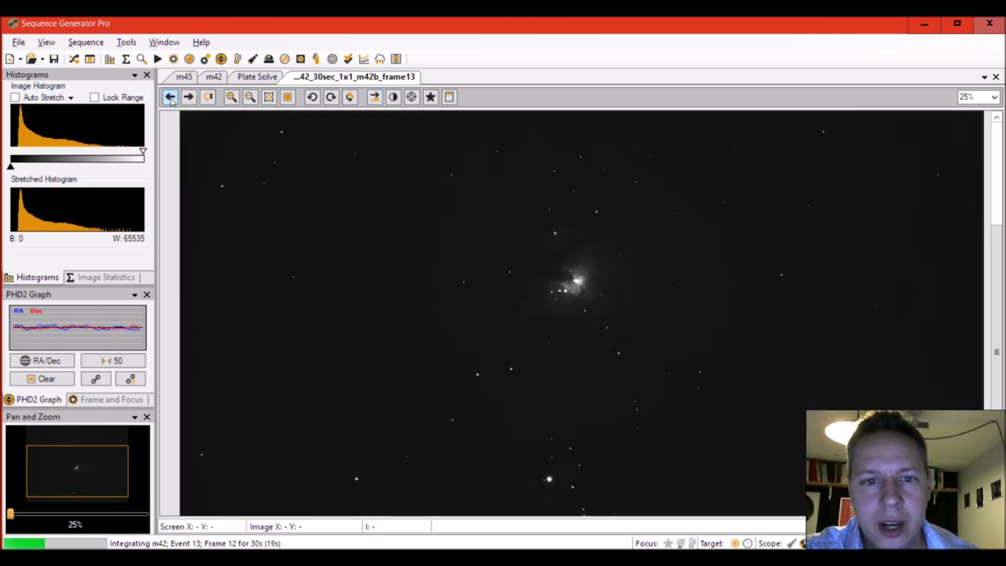
pyautogui.click(171, 97)
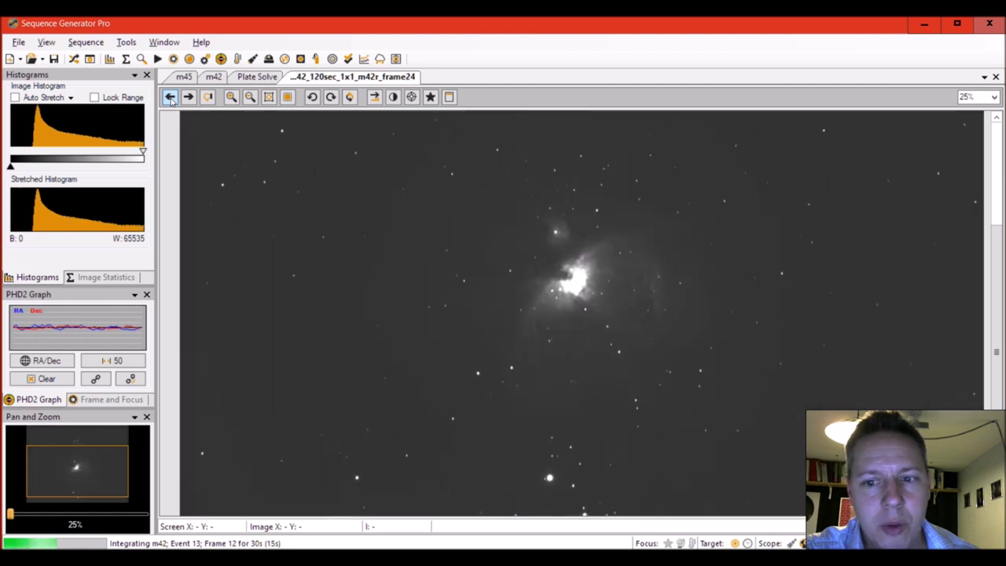
pyautogui.click(171, 98)
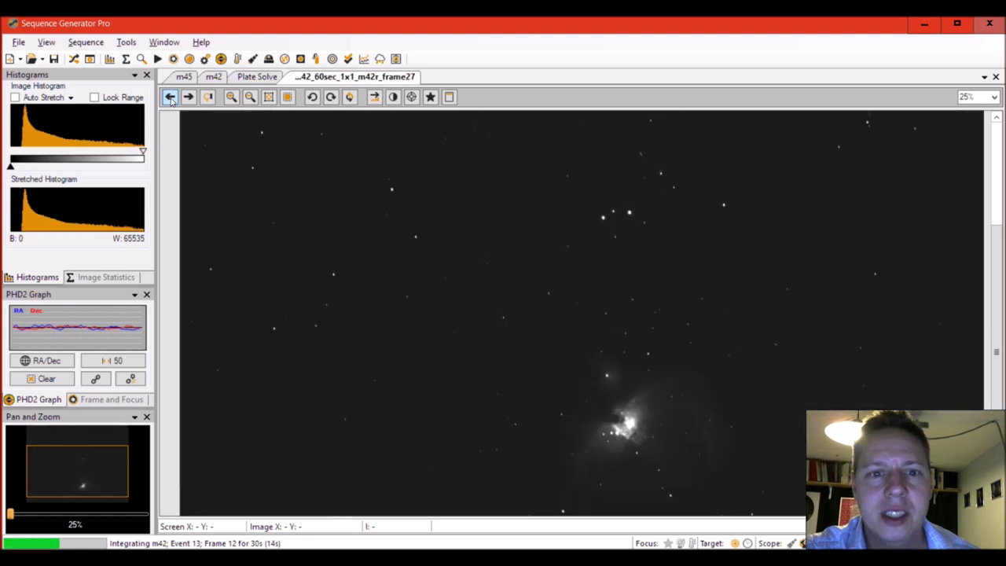
pyautogui.click(171, 97)
pyautogui.click(170, 97)
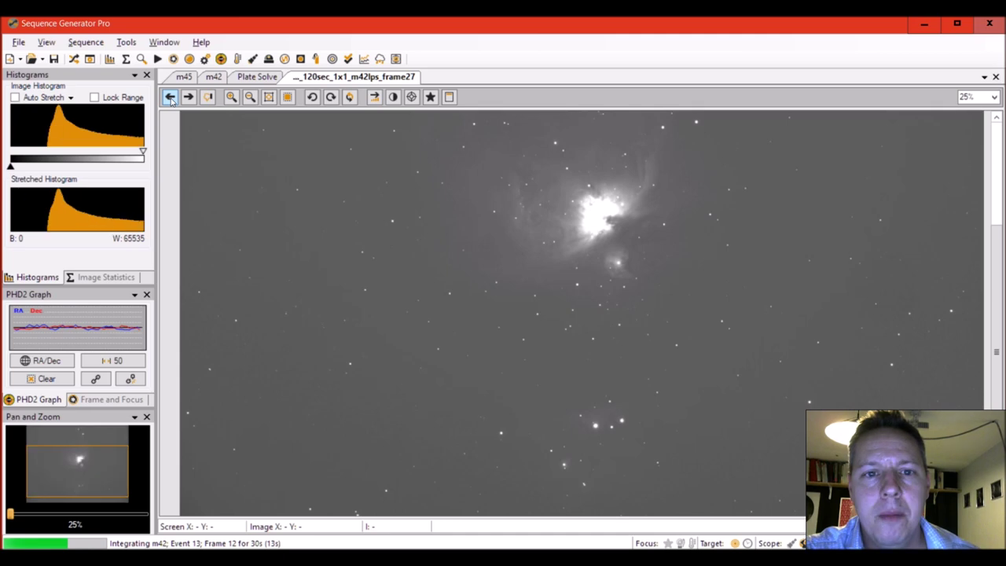
pyautogui.click(170, 98)
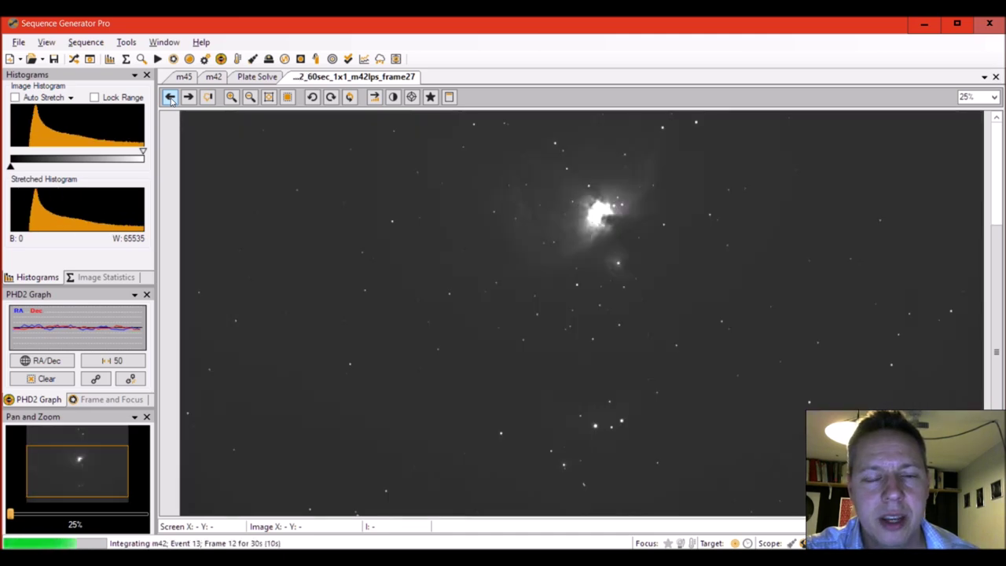
pyautogui.click(171, 98)
pyautogui.click(170, 97)
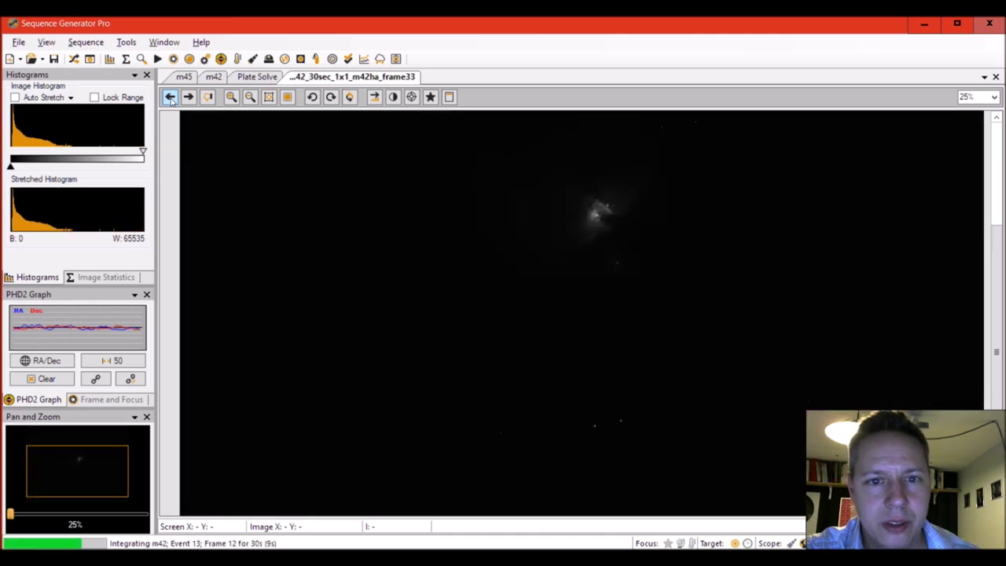
pyautogui.click(170, 97)
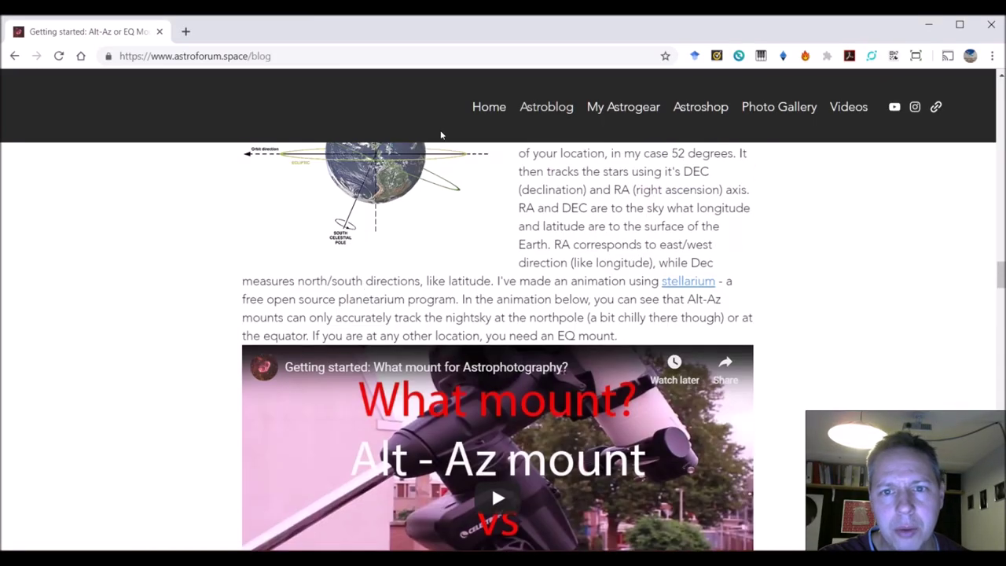
# Step: Switch to the AstroForum website in the browser, open its Home page and highlight the ASTROFORUM title
pyautogui.click(488, 106)
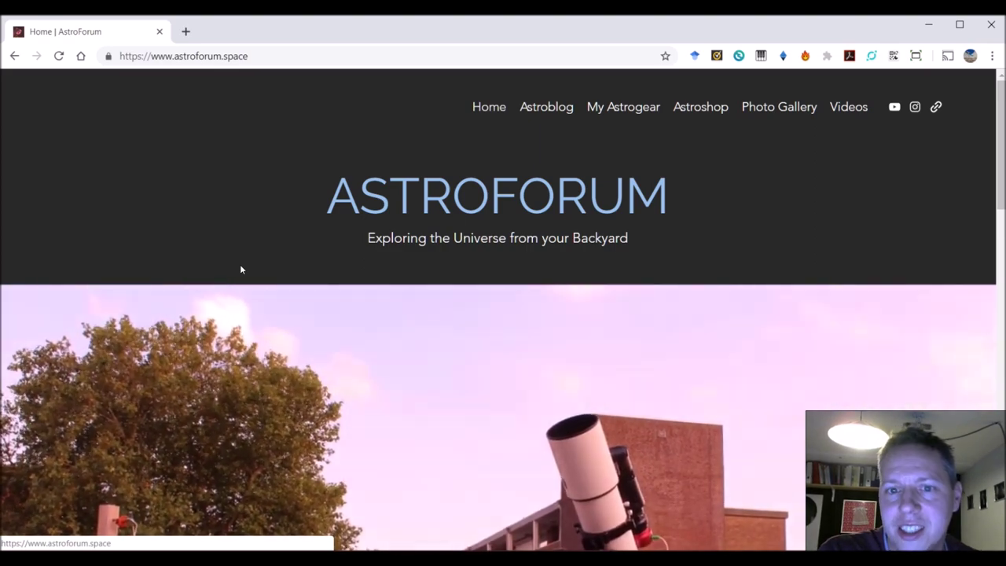
pyautogui.moveTo(324, 197); pyautogui.dragTo(694, 197)
pyautogui.click(699, 197)
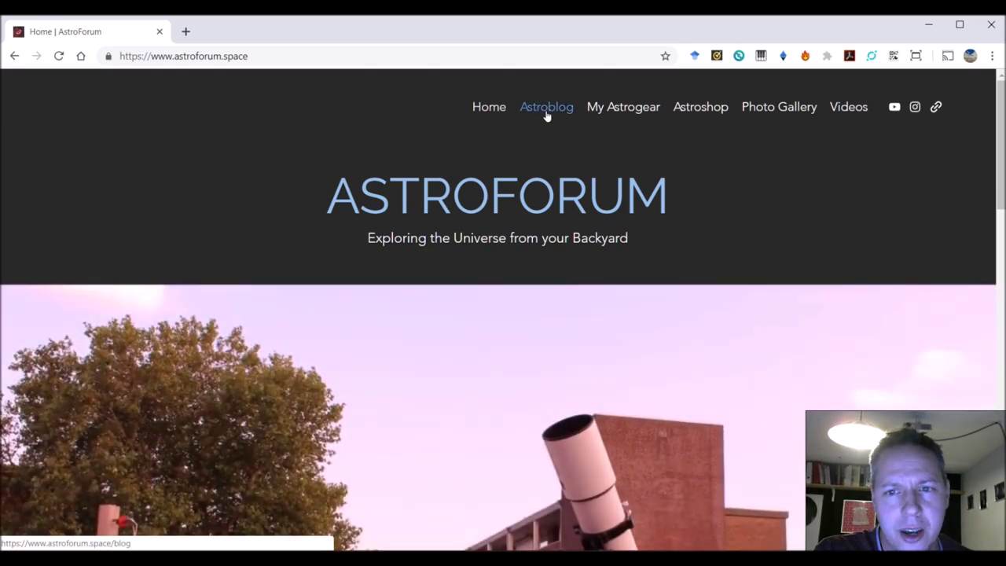
# Step: Open the Astroblog section and skim the beginning of the post "Getting started: Alt-Az or EQ Mount?"
pyautogui.click(546, 110)
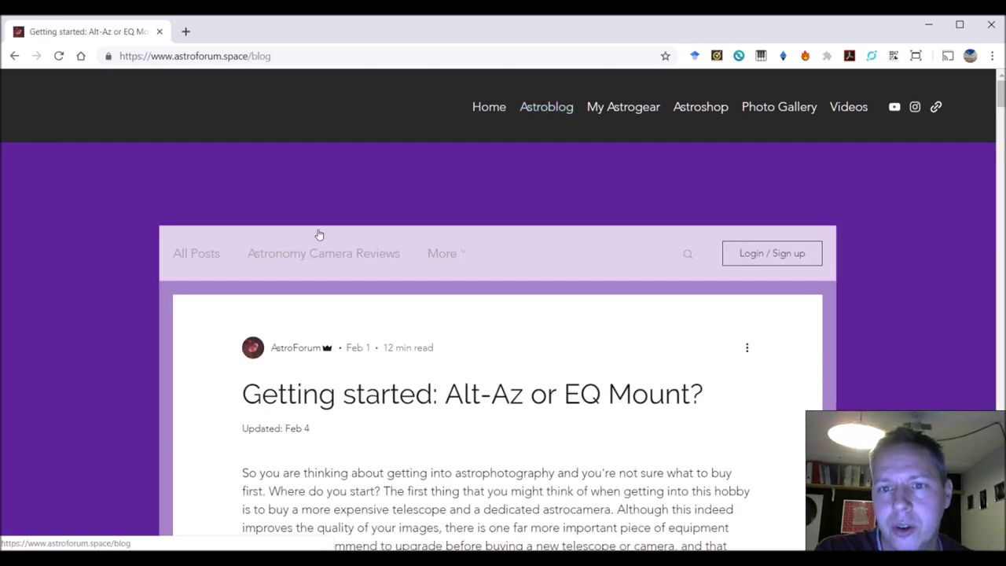
pyautogui.scroll(-8, 223, 270)
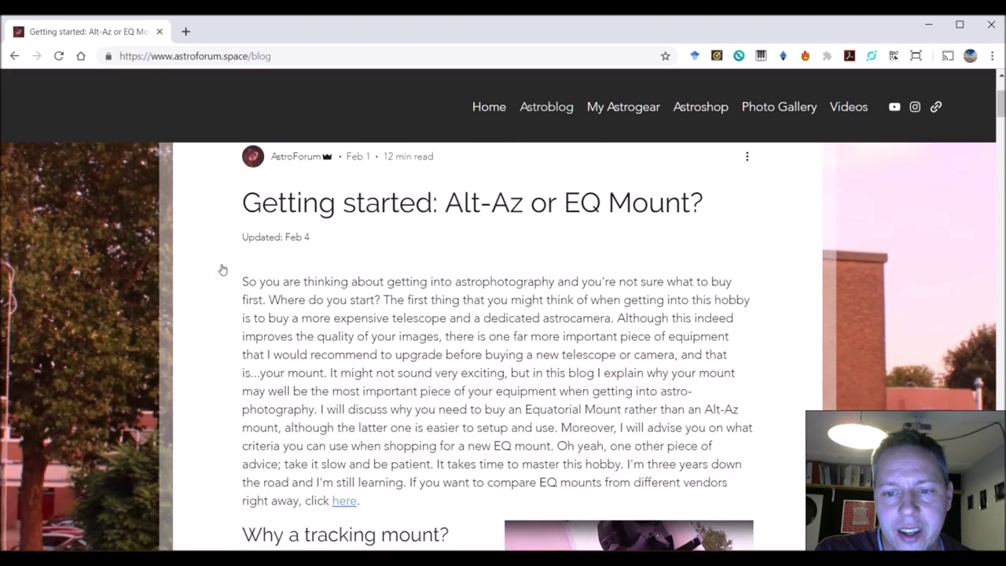
pyautogui.scroll(2, 222, 270)
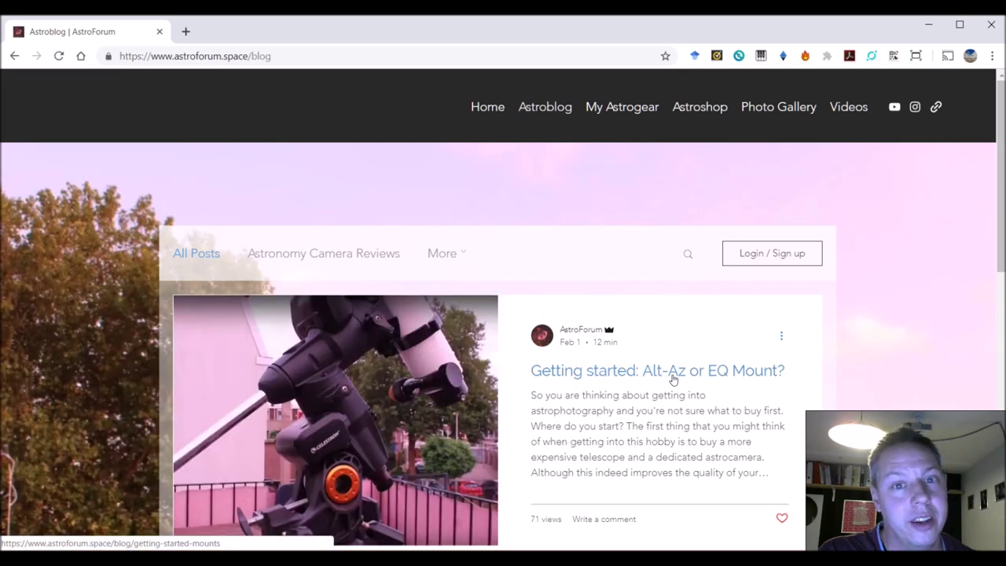
# Step: Open the full post "Getting started: Alt-Az or EQ Mount?" and examine the North America Nebula NGC7000 picture with its surrounding text
pyautogui.click(647, 375)
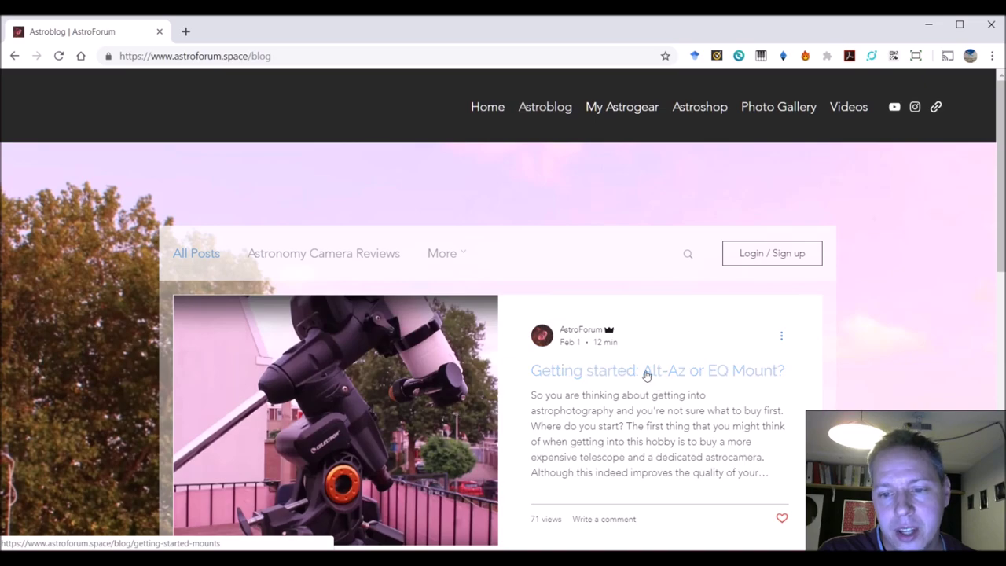
pyautogui.scroll(-1, 486, 269)
pyautogui.scroll(-10, 486, 269)
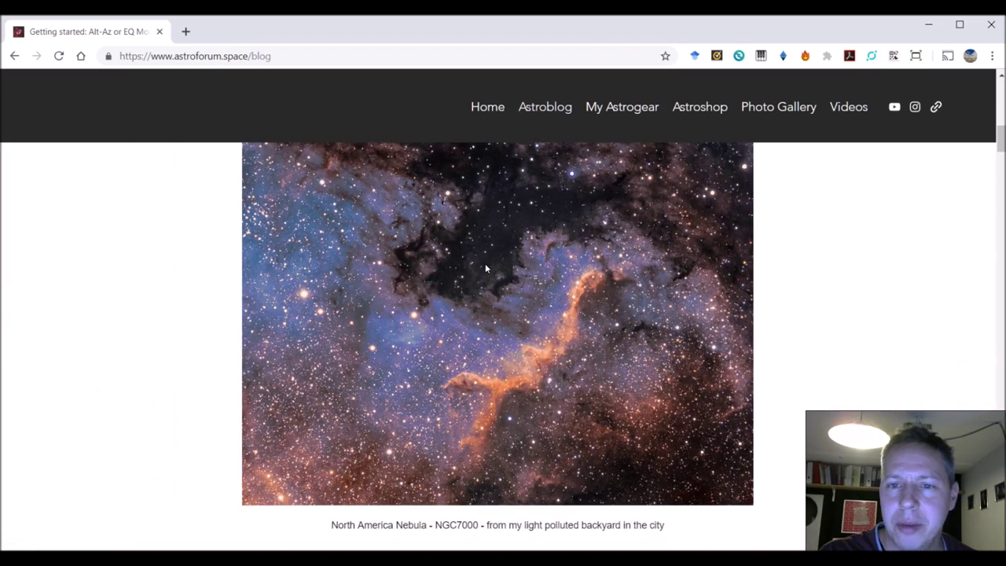
pyautogui.scroll(-3, 485, 268)
pyautogui.scroll(12, 485, 269)
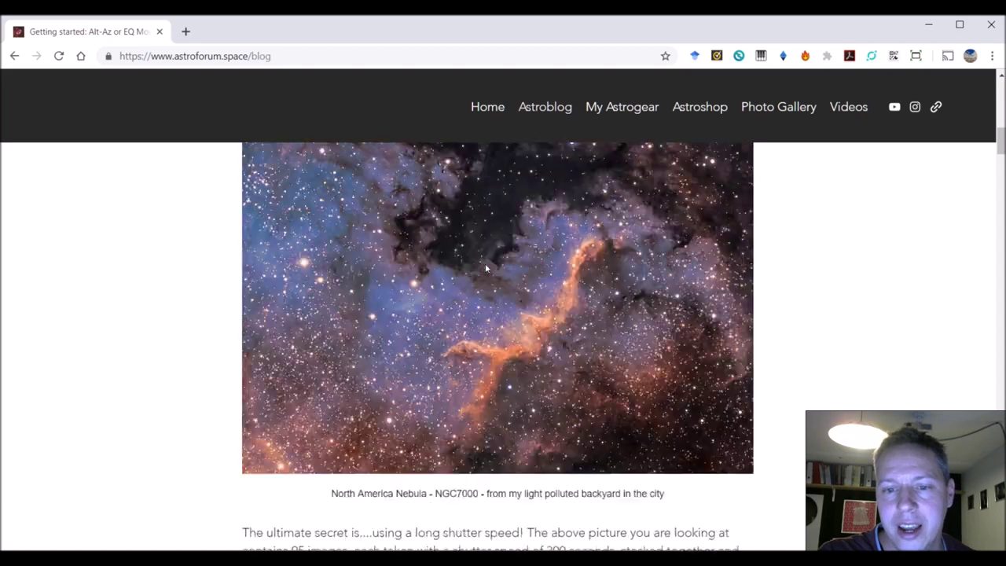
pyautogui.scroll(-1, 485, 268)
pyautogui.scroll(-2, 485, 269)
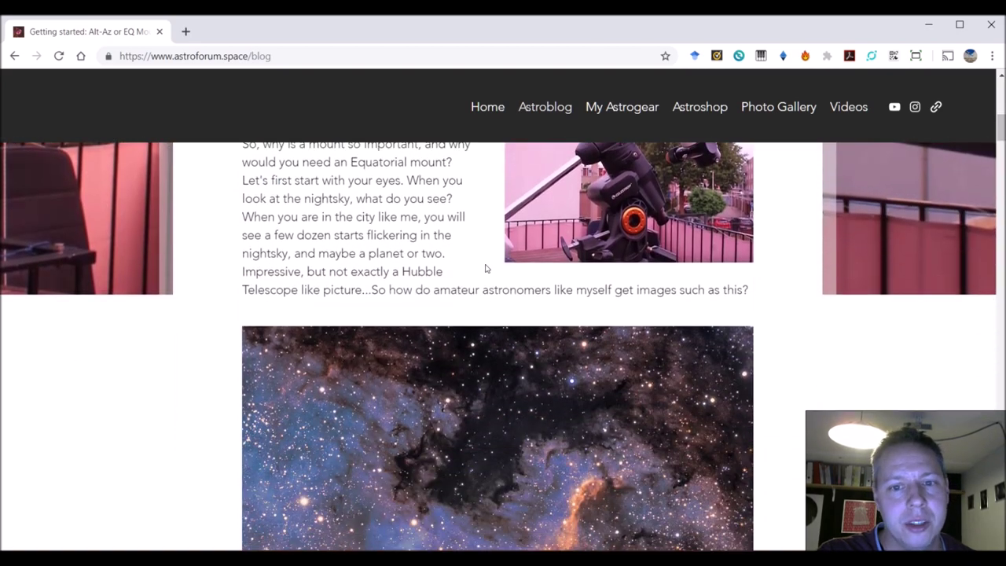
pyautogui.scroll(-1, 485, 269)
pyautogui.scroll(-4, 485, 268)
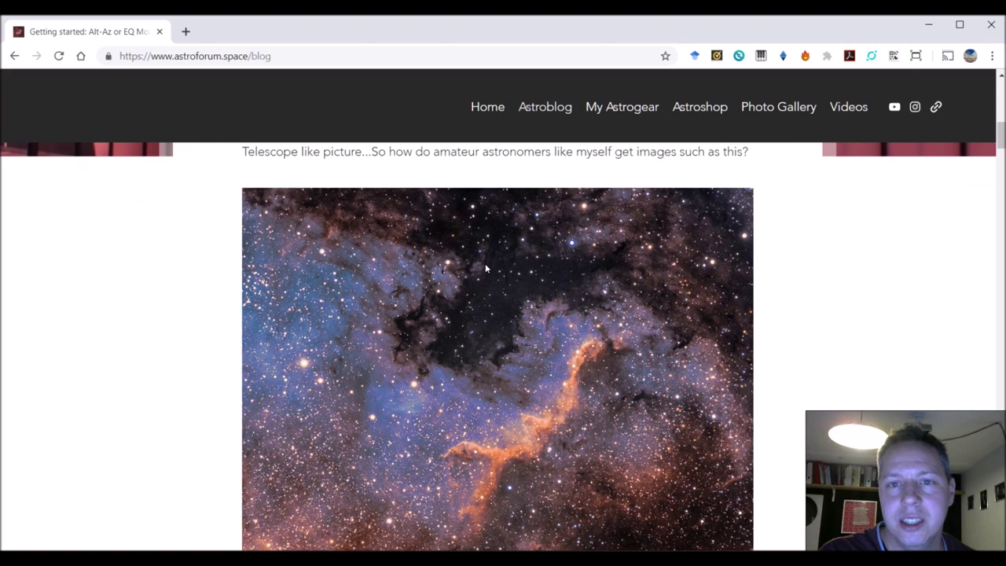
pyautogui.scroll(2, 441, 272)
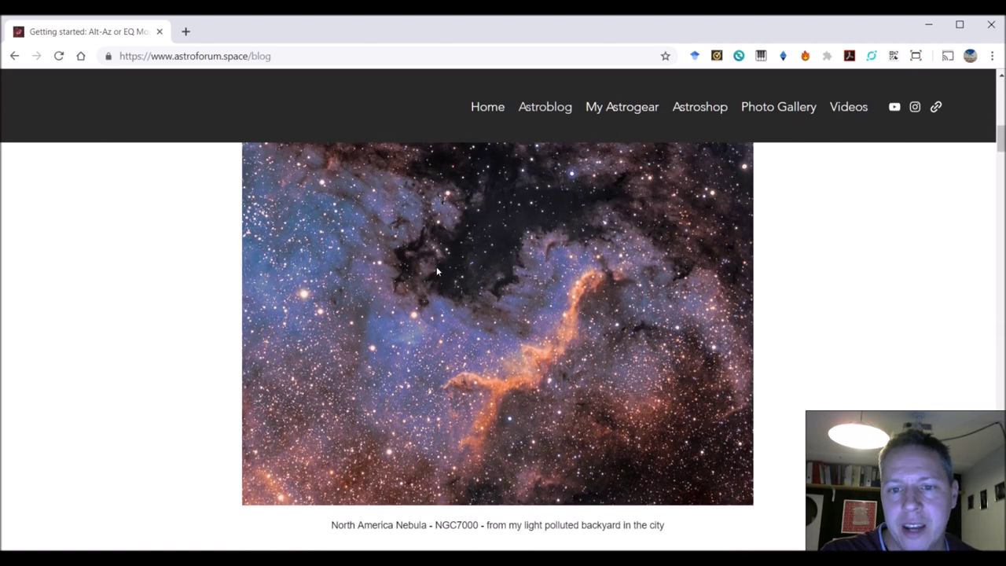
pyautogui.scroll(2, 454, 399)
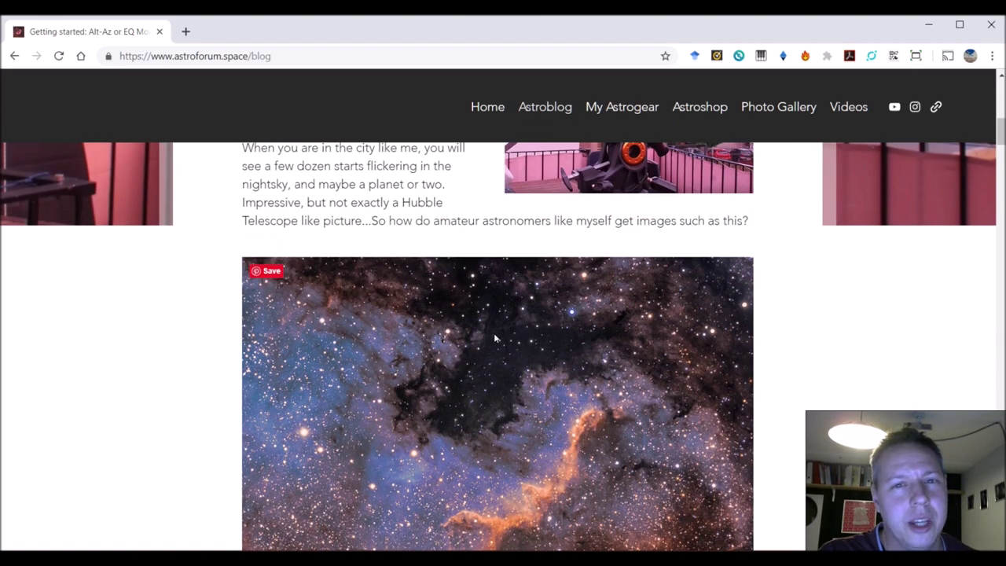
pyautogui.scroll(-2, 532, 325)
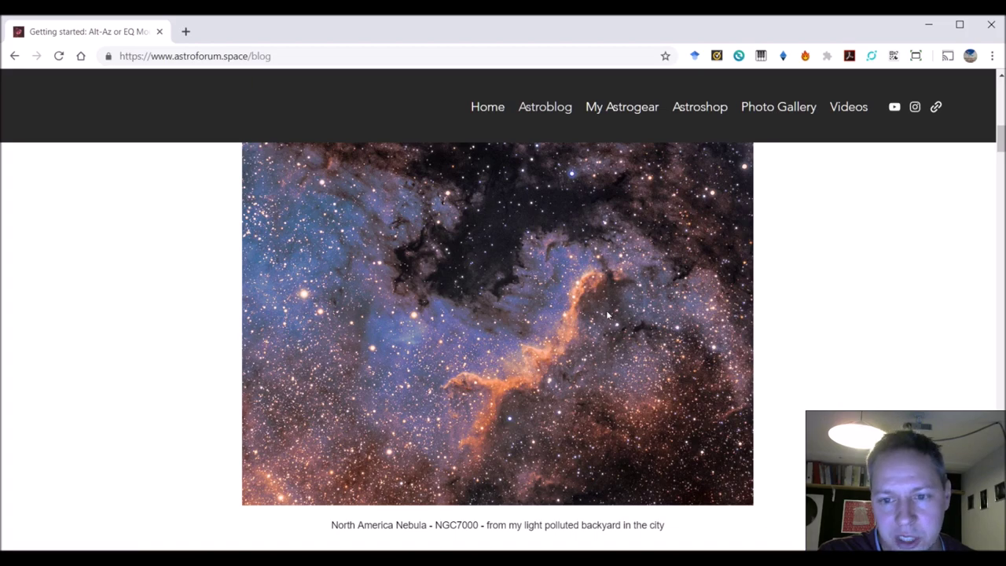
# Step: Skim the post's sections "Equatorial mounts to the rescue" and "Which mount? Alt-AZ or EQ?"
pyautogui.scroll(-13, 440, 288)
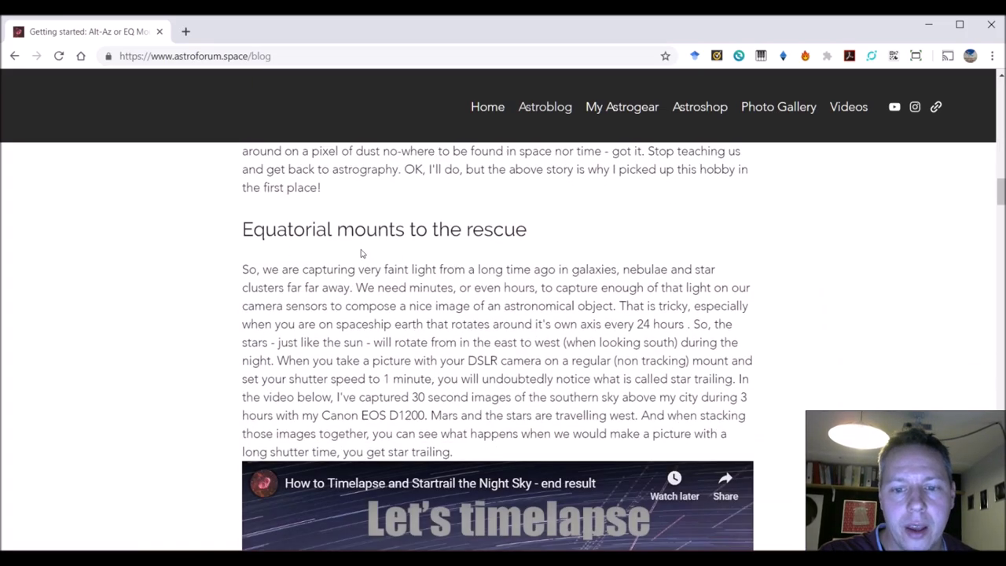
pyautogui.scroll(-5, 404, 254)
pyautogui.scroll(-3, 351, 311)
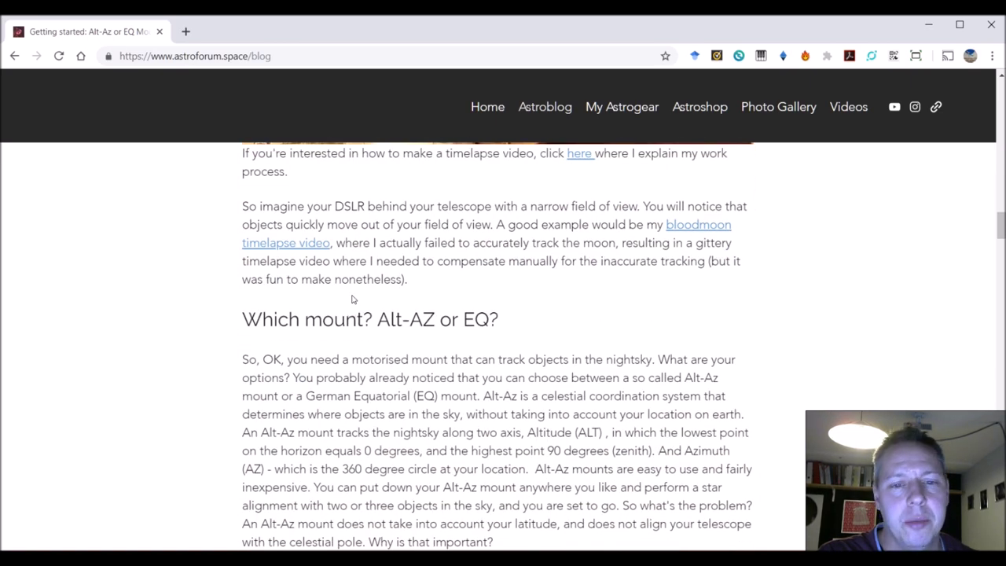
pyautogui.scroll(-1, 352, 299)
pyautogui.scroll(4, 351, 299)
pyautogui.scroll(-3, 352, 298)
pyautogui.scroll(-5, 353, 299)
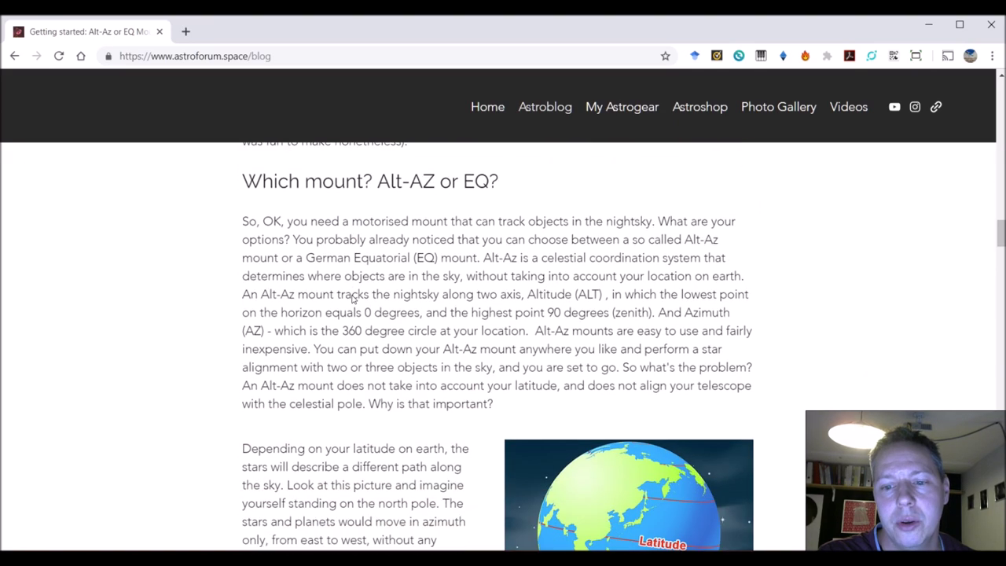